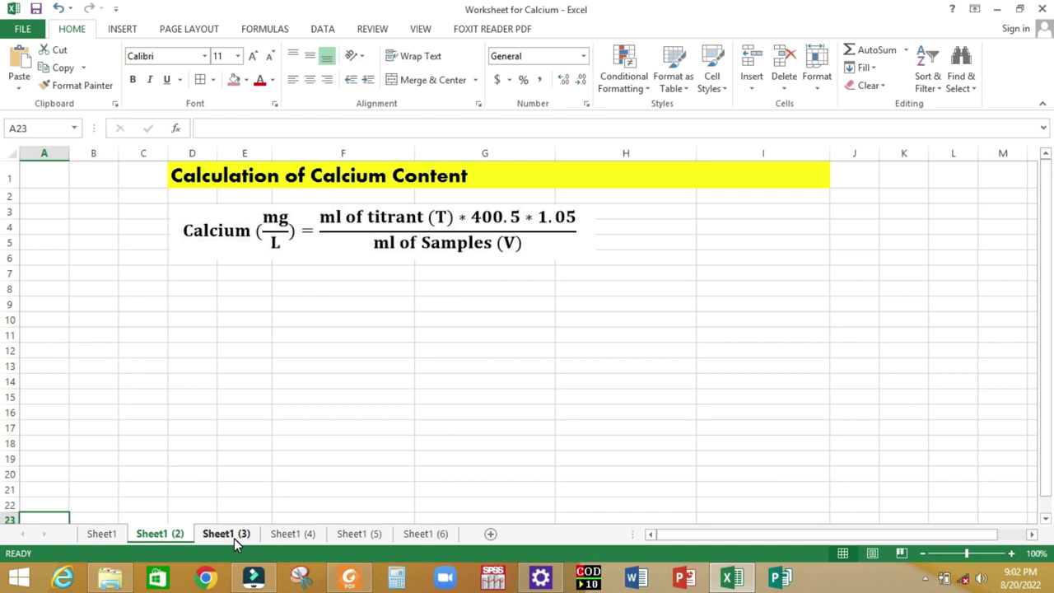
Step: Review sample A's three replicates and their initial and final burette readings on Sheet1 (3)
{"action": "left_click", "coordinate": [234, 536]}
{"action": "left_click", "coordinate": [207, 339]}
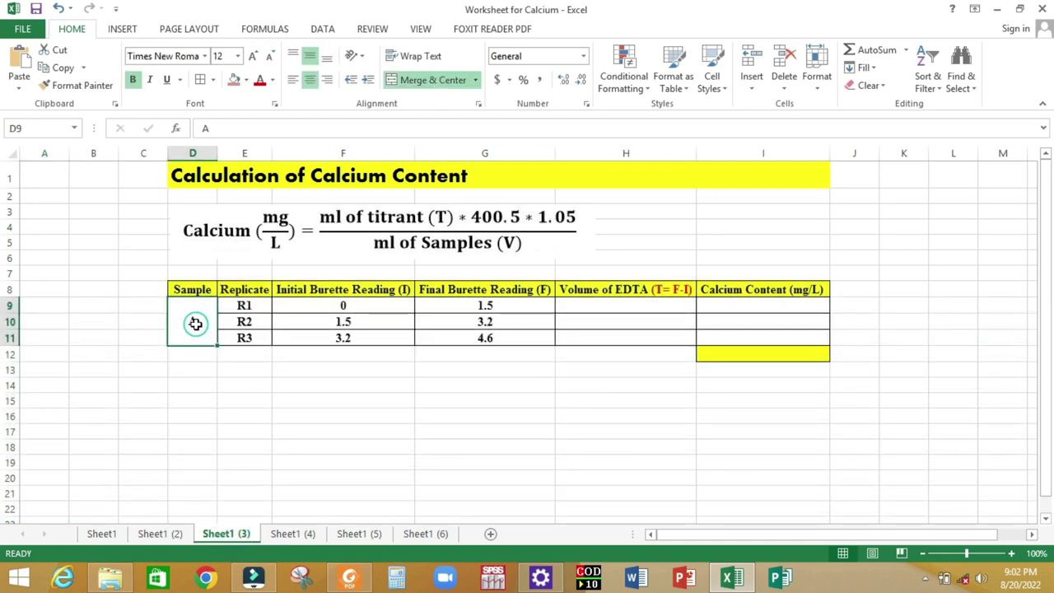
{"action": "left_click", "coordinate": [240, 305]}
{"action": "left_click", "coordinate": [240, 322]}
{"action": "left_click", "coordinate": [241, 340]}
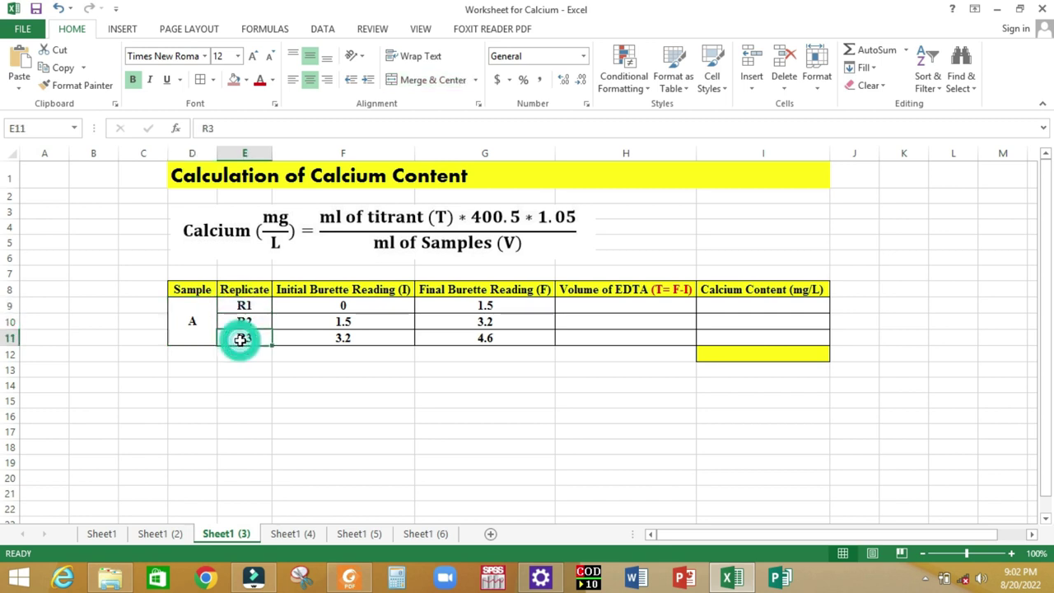
{"action": "left_click", "coordinate": [297, 305]}
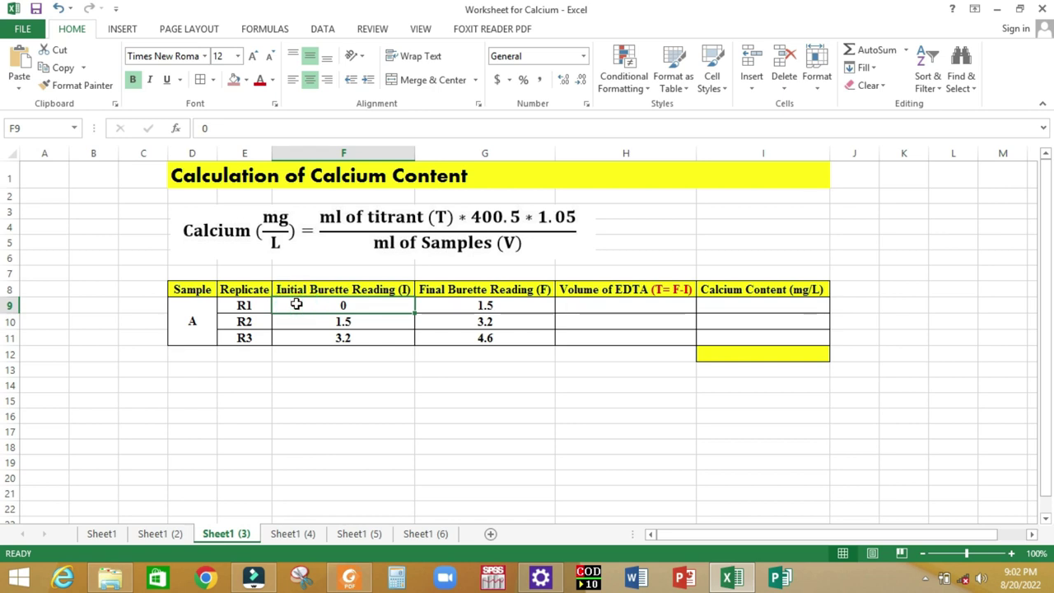
{"action": "left_click", "coordinate": [453, 304]}
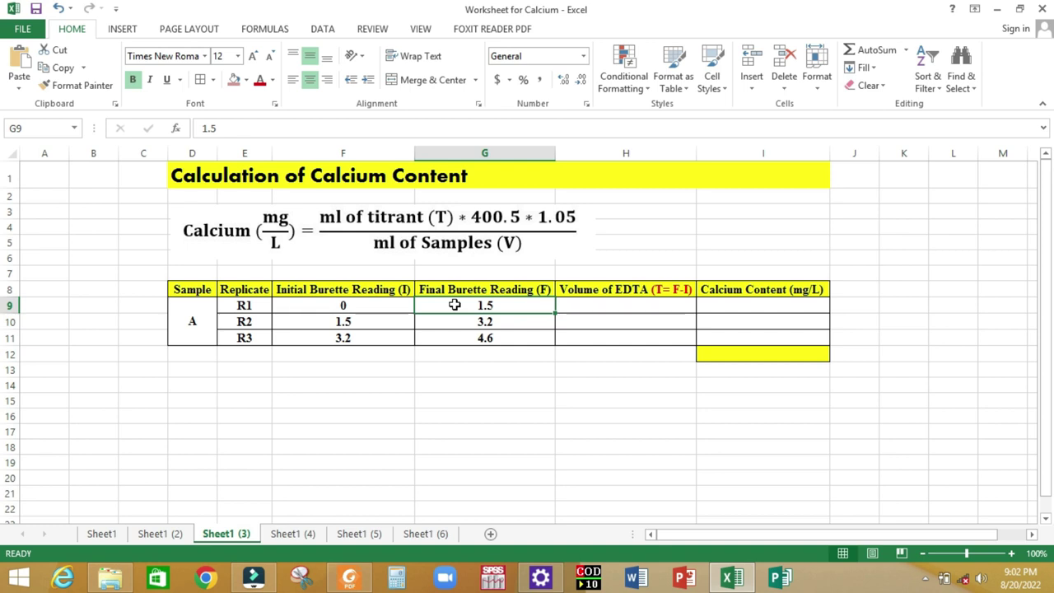
{"action": "left_click", "coordinate": [306, 322]}
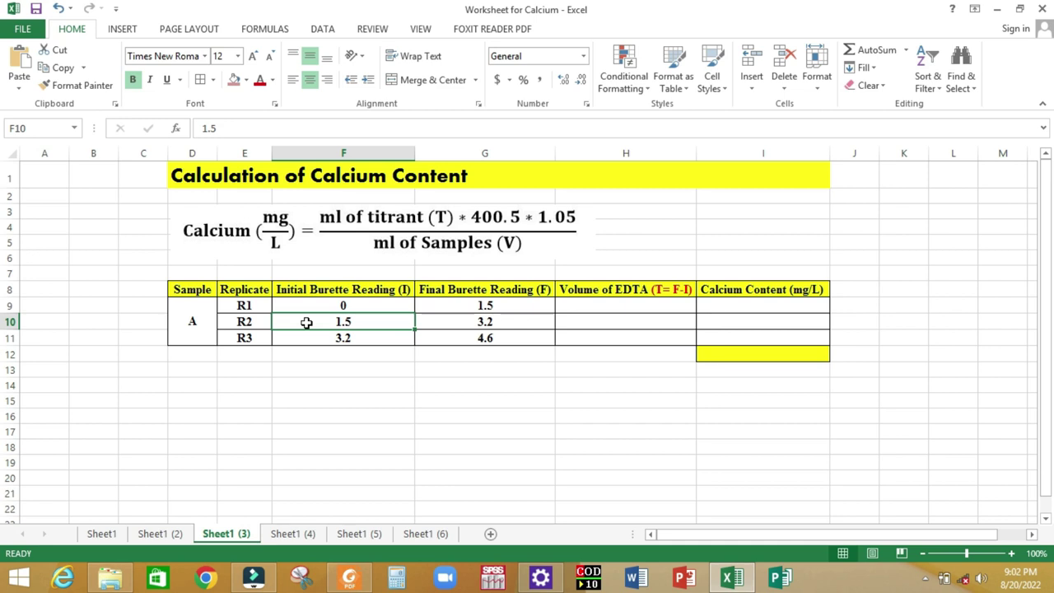
{"action": "left_click", "coordinate": [452, 323]}
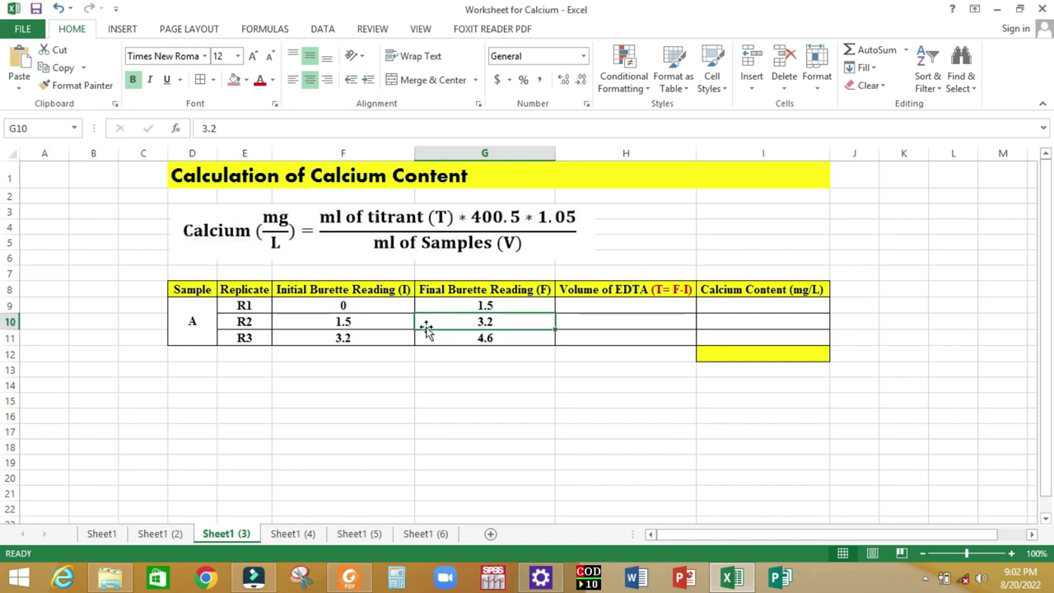
{"action": "left_click", "coordinate": [325, 340]}
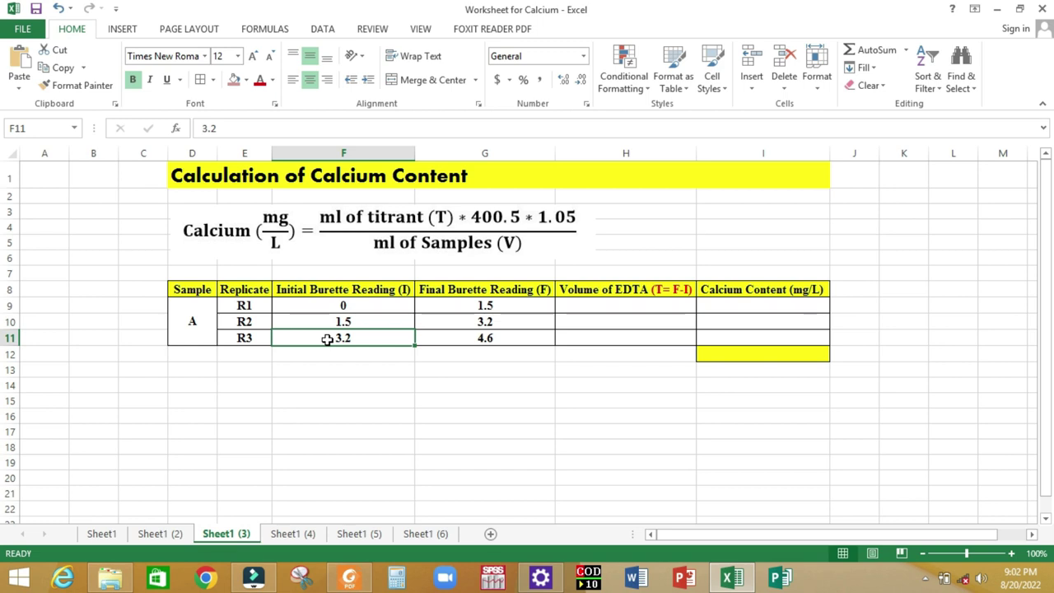
{"action": "left_click", "coordinate": [471, 339]}
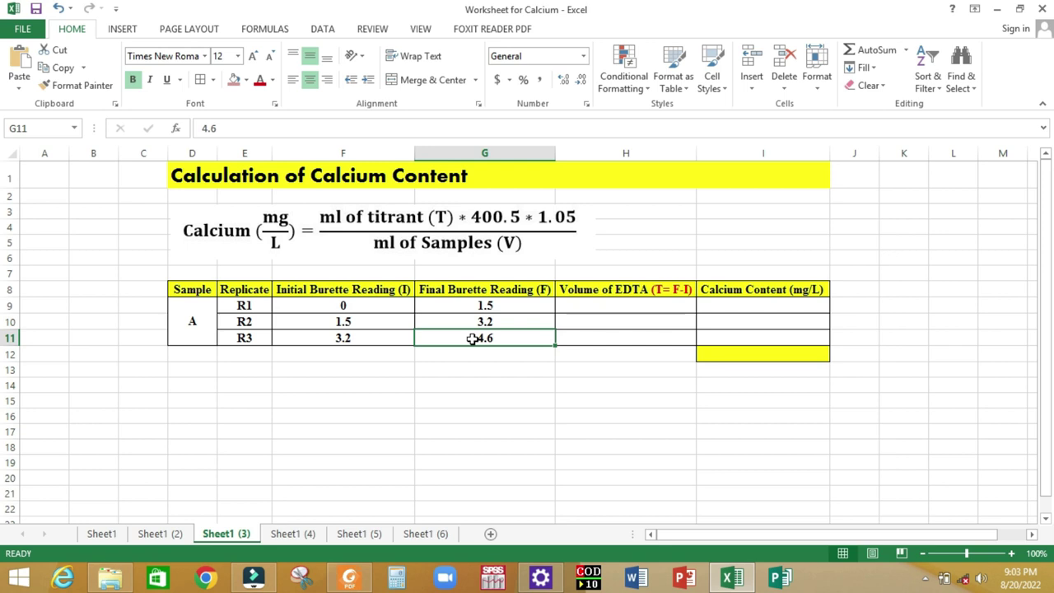
Step: Calculate the volume of EDTA for replicate R1 in H9 with the formula =G9-F9
{"action": "left_click", "coordinate": [586, 308]}
{"action": "type", "text": "="}
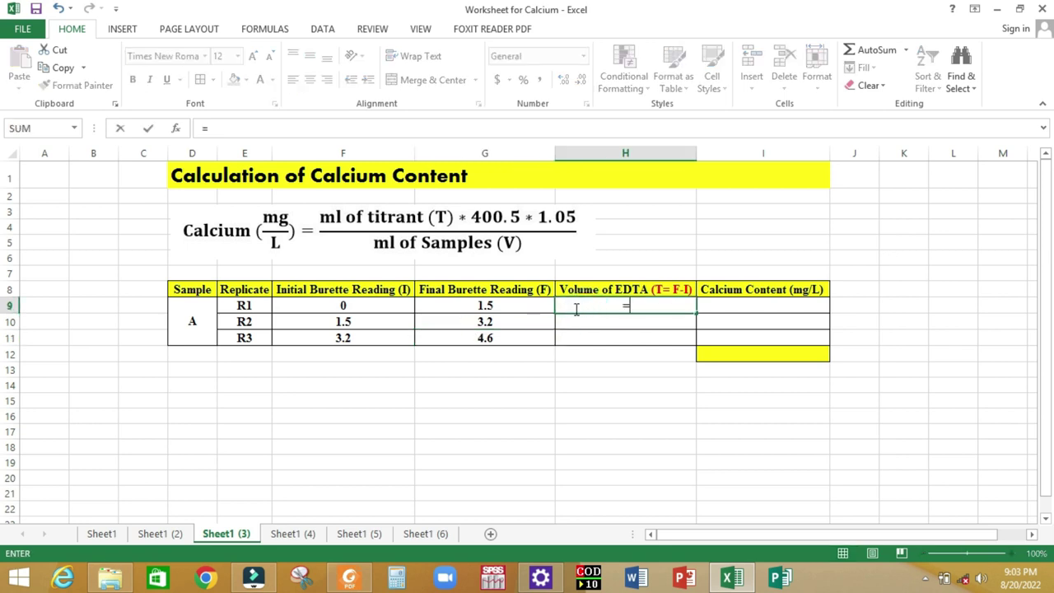
{"action": "left_click", "coordinate": [496, 304]}
{"action": "type", "text": "-"}
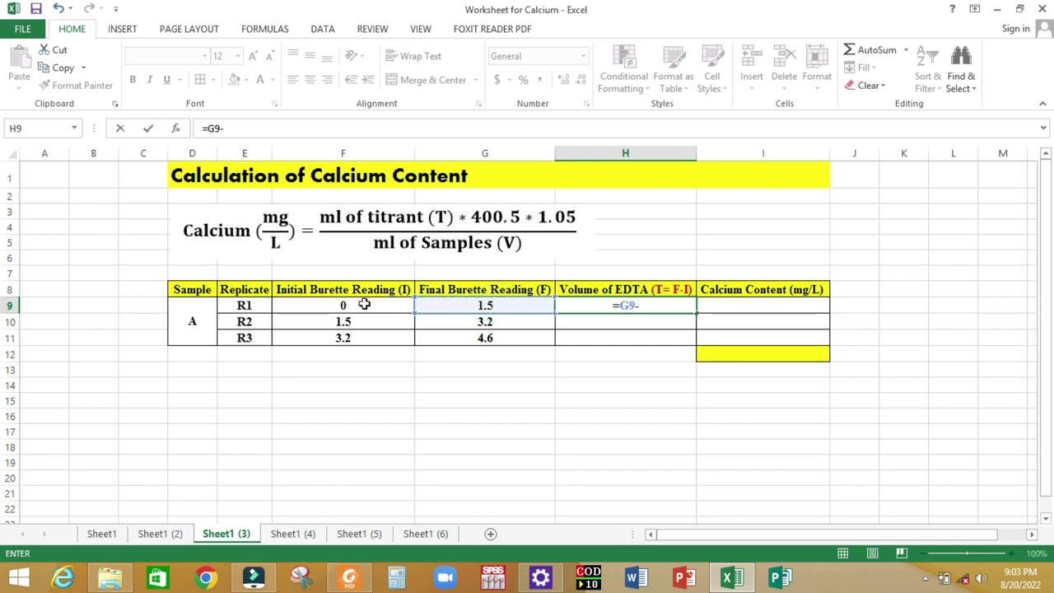
{"action": "left_click", "coordinate": [364, 304]}
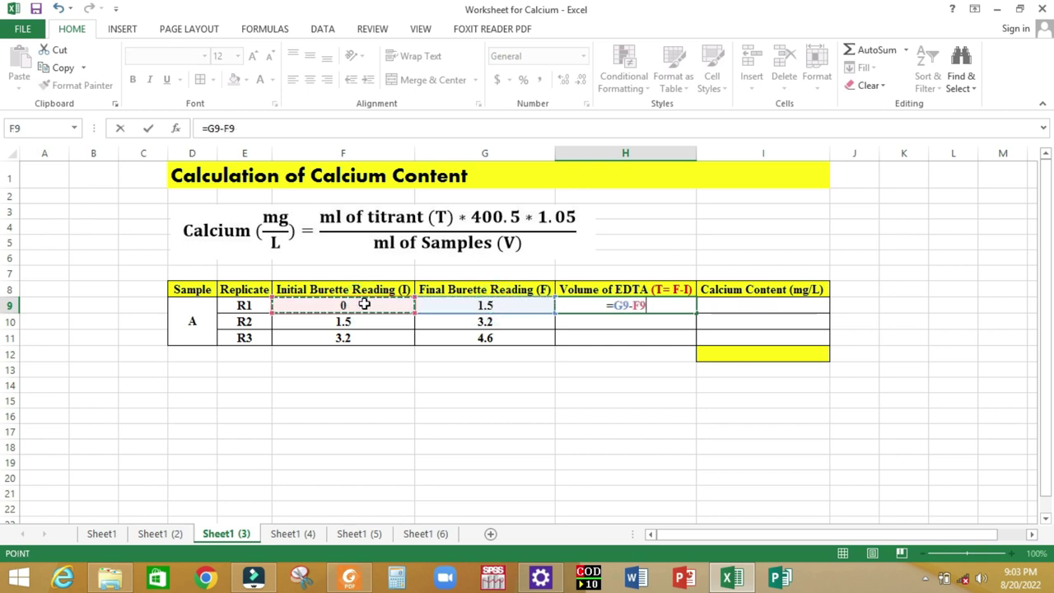
{"action": "key", "text": "Return"}
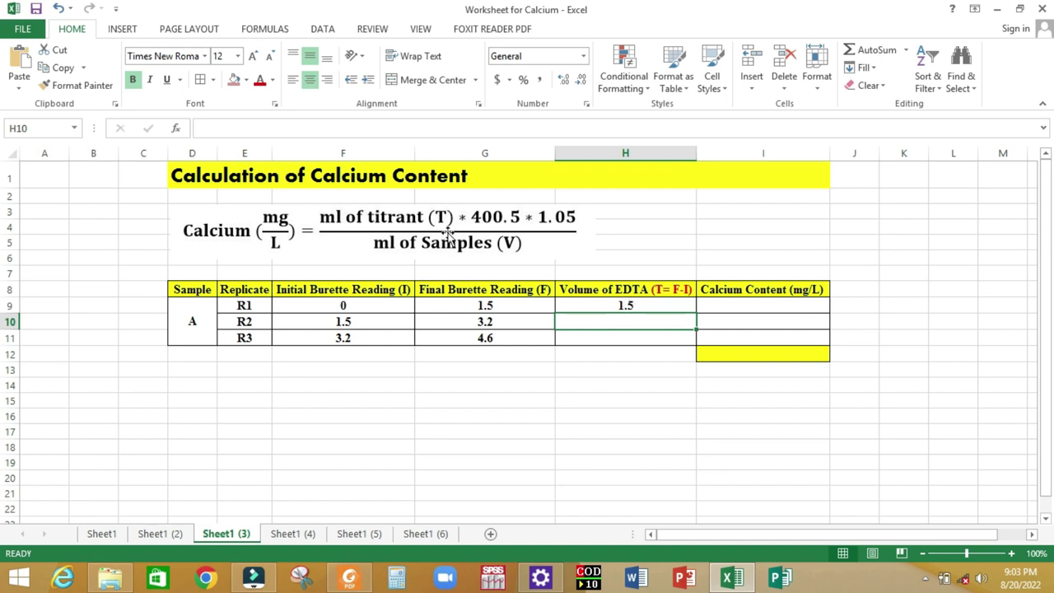
Step: Fill the EDTA volume formula from H9 down to H11 for replicates R2 and R3
{"action": "left_click", "coordinate": [631, 305]}
{"action": "left_click_drag", "start_coordinate": [695, 314], "coordinate": [694, 345]}
{"action": "left_click", "coordinate": [662, 371]}
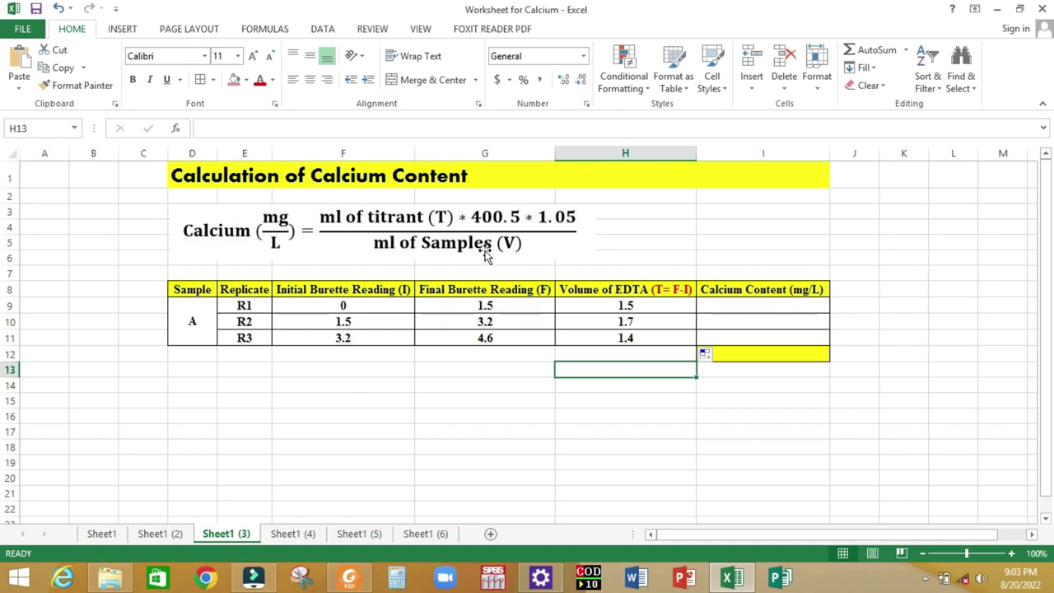
Step: Calculate R1's calcium content in I9 with =H9*400.5*1.05/50 and fill the formula down to I11
{"action": "left_click", "coordinate": [730, 308]}
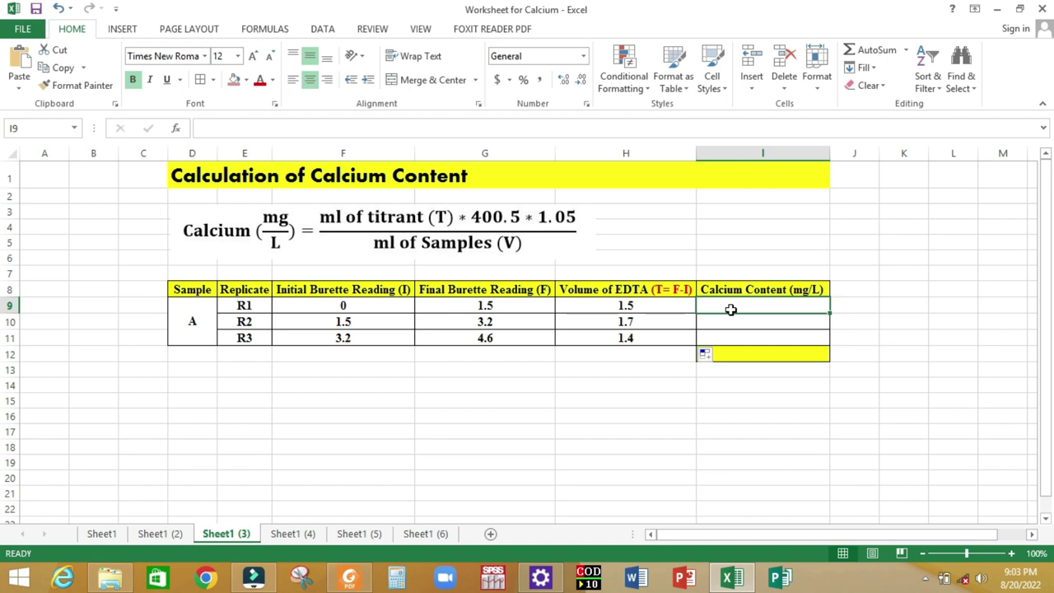
{"action": "type", "text": "="}
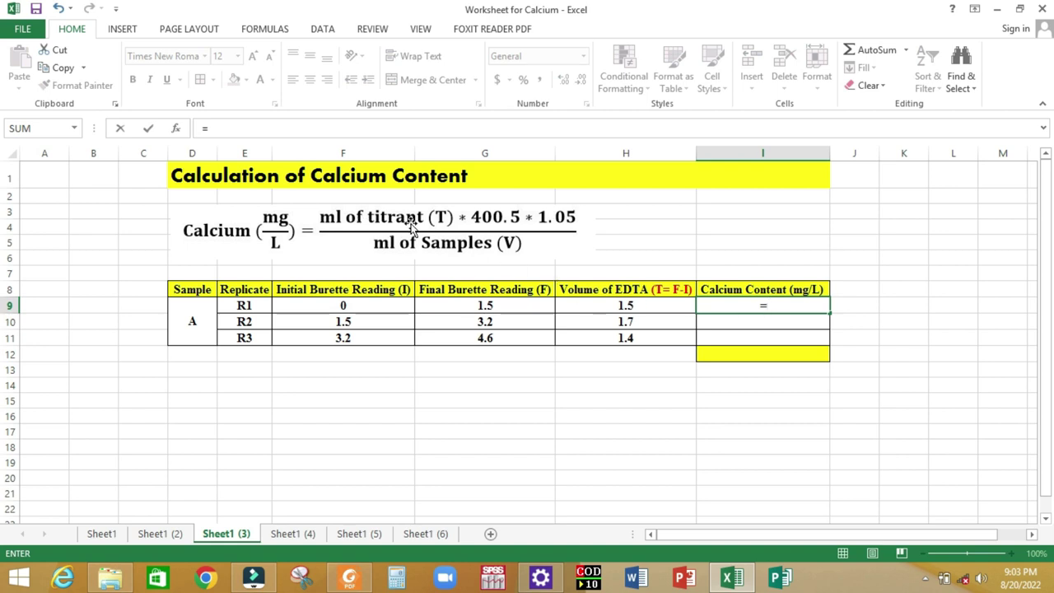
{"action": "left_click", "coordinate": [623, 305]}
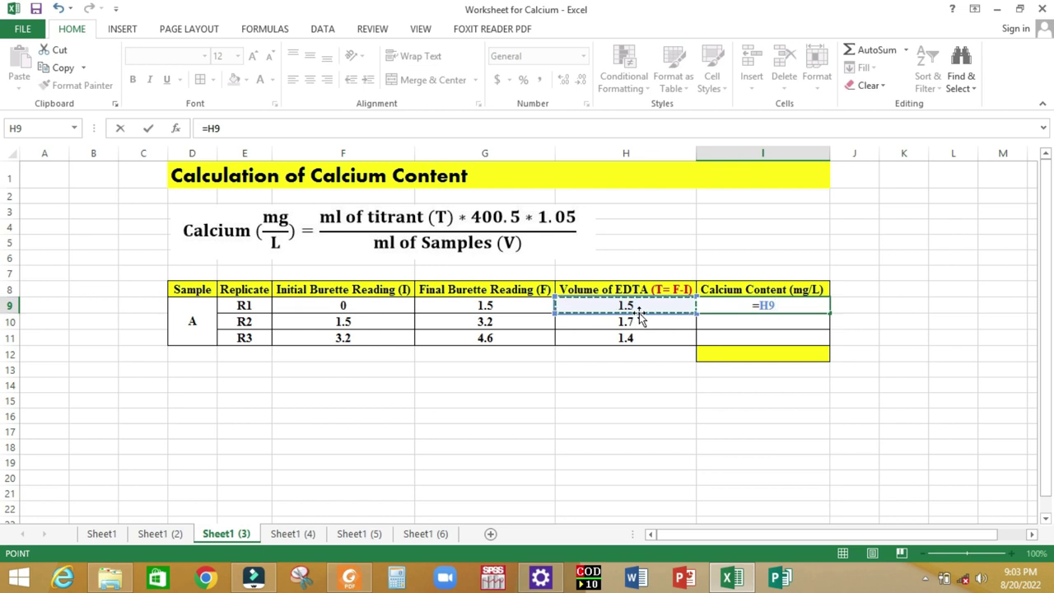
{"action": "type", "text": "*4"}
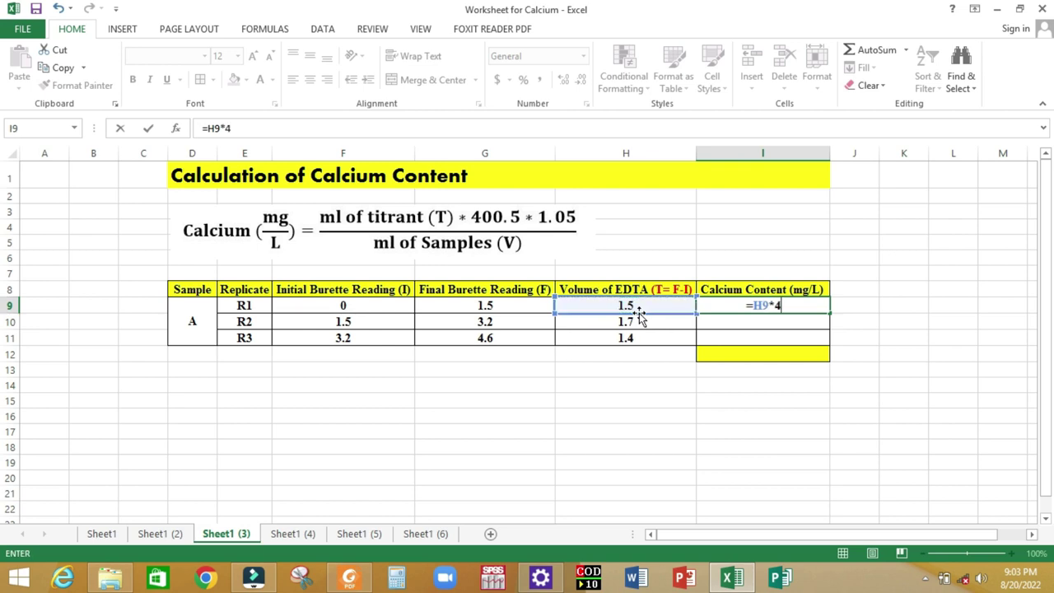
{"action": "type", "text": "00.5"}
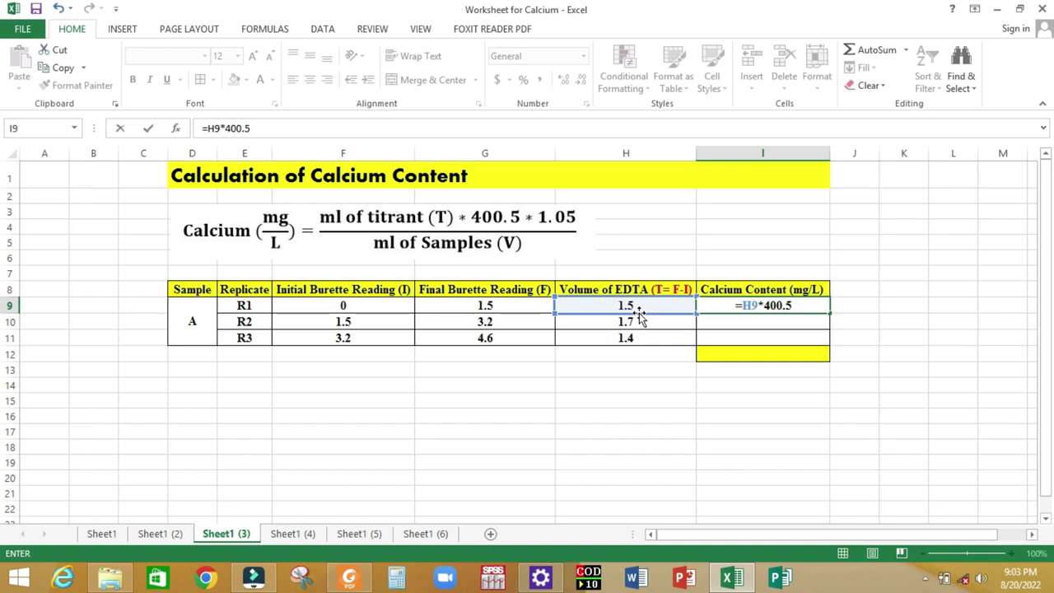
{"action": "type", "text": "*1.05/"}
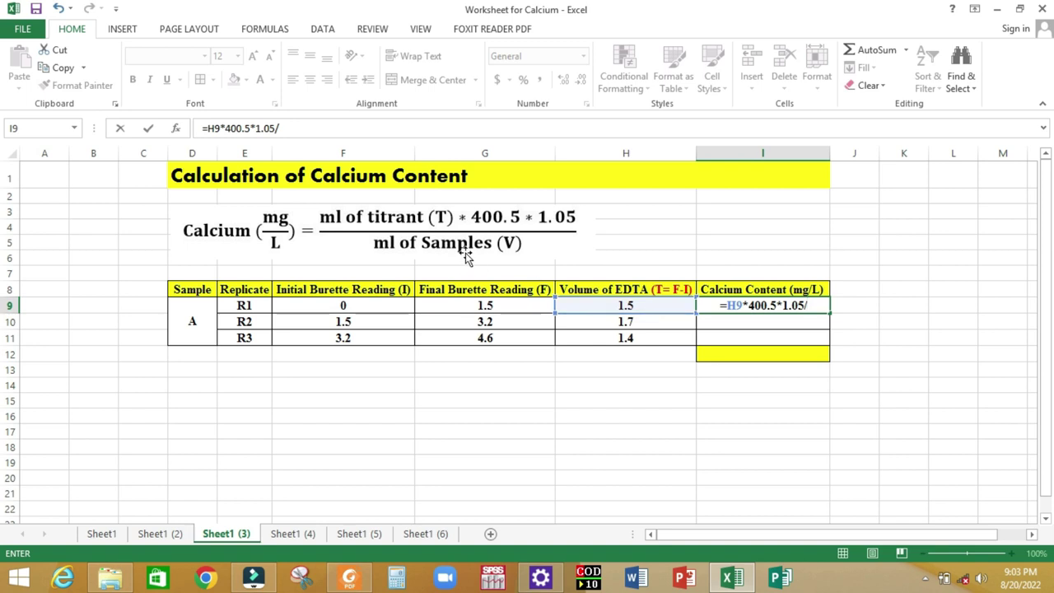
{"action": "type", "text": "50"}
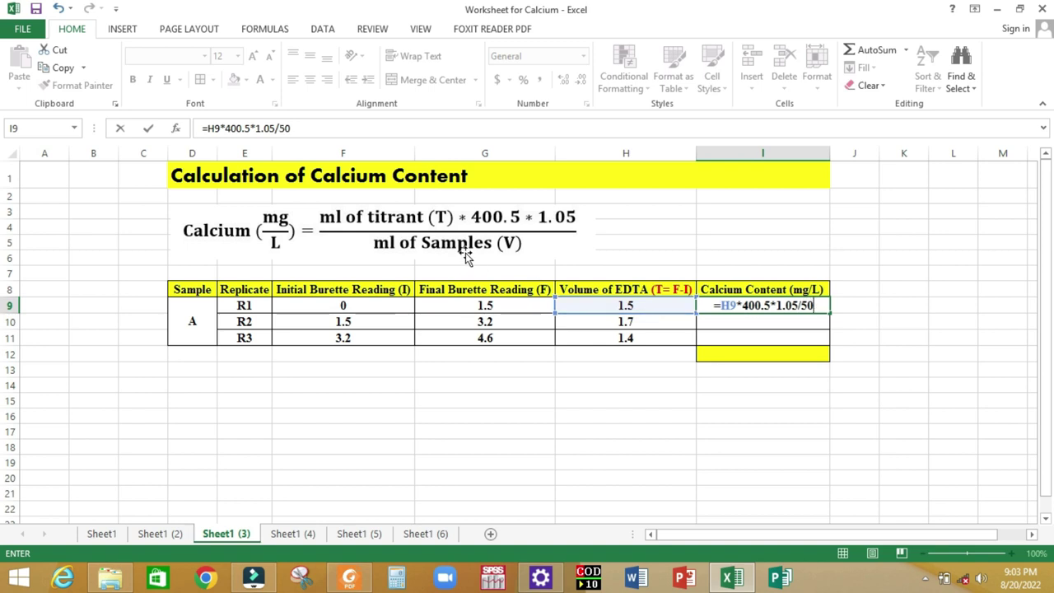
{"action": "key", "text": "Return"}
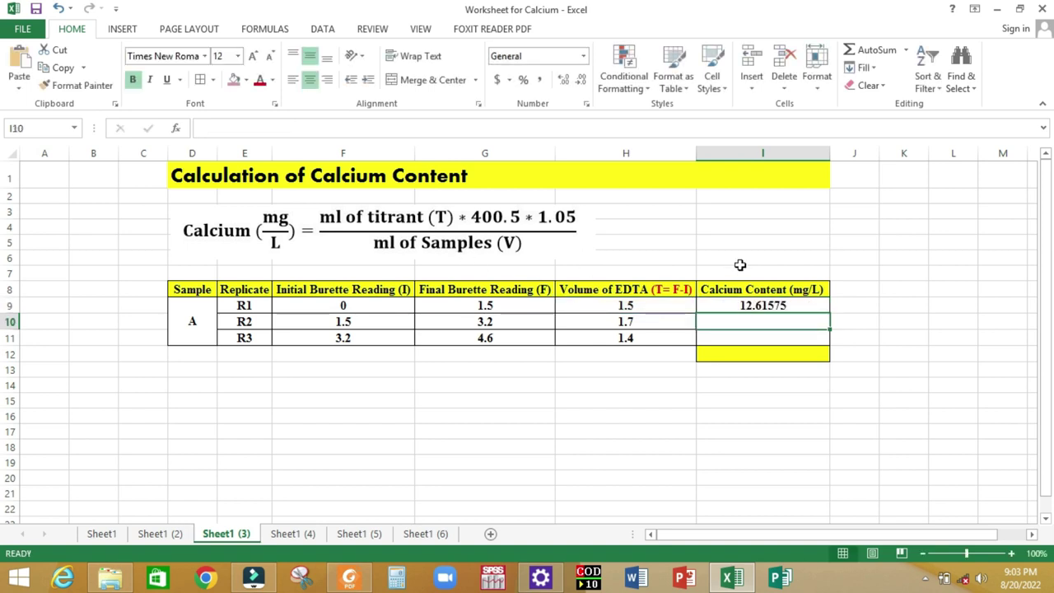
{"action": "left_click", "coordinate": [746, 306]}
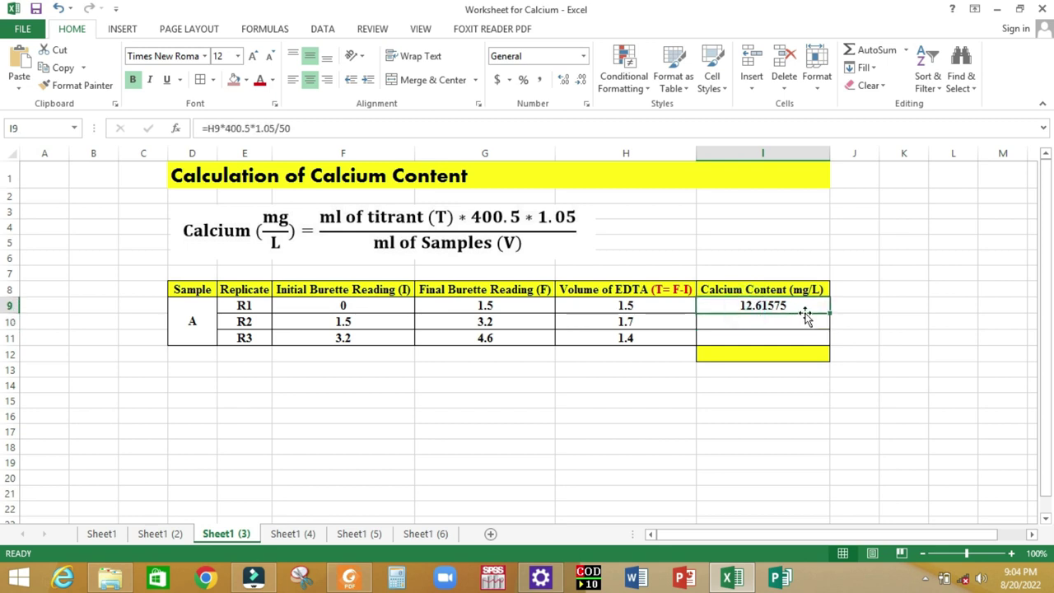
{"action": "left_click_drag", "start_coordinate": [829, 312], "coordinate": [829, 346]}
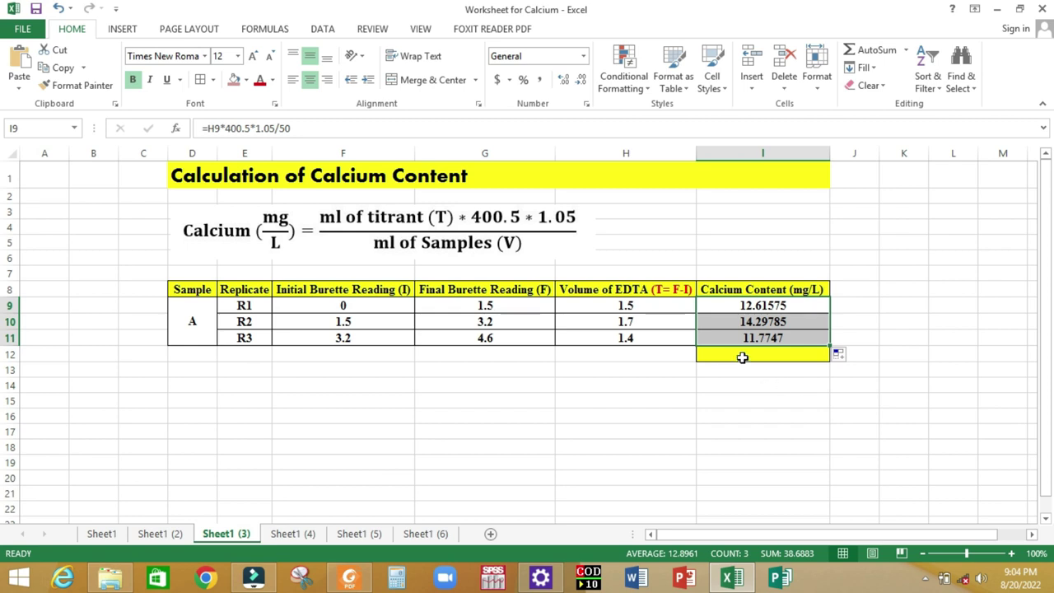
Step: Calculate the average calcium content of the three replicates in I12 with =AVERAGE(I9:I11)
{"action": "left_click", "coordinate": [741, 356]}
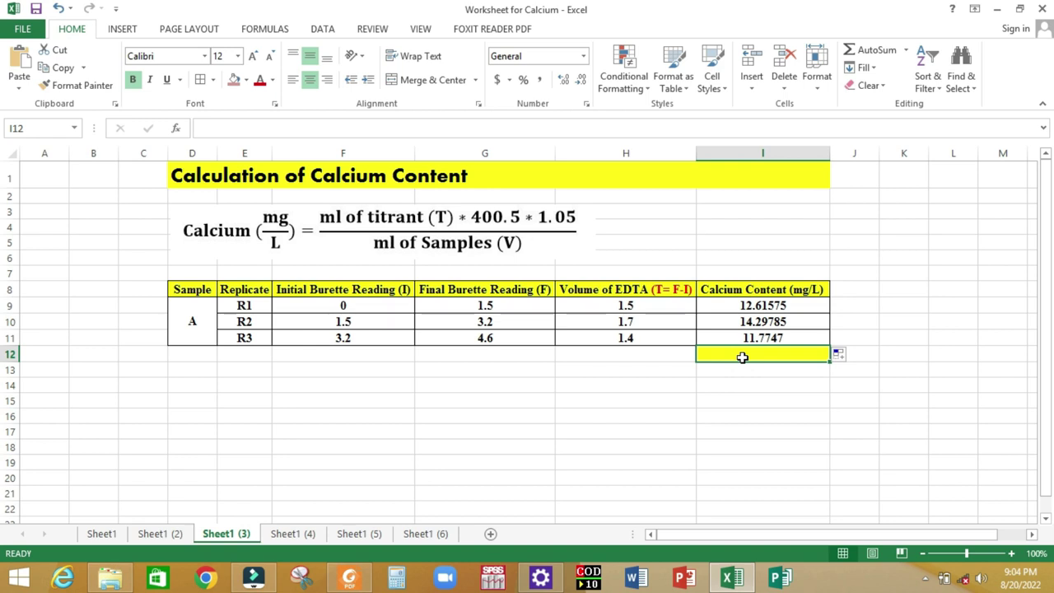
{"action": "left_click", "coordinate": [906, 51]}
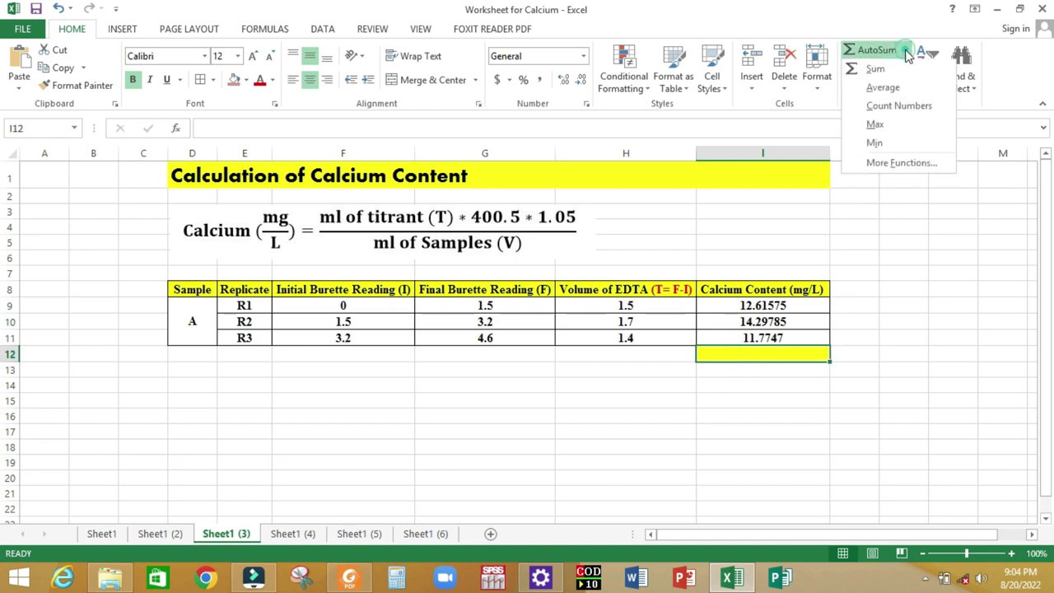
{"action": "left_click", "coordinate": [897, 85]}
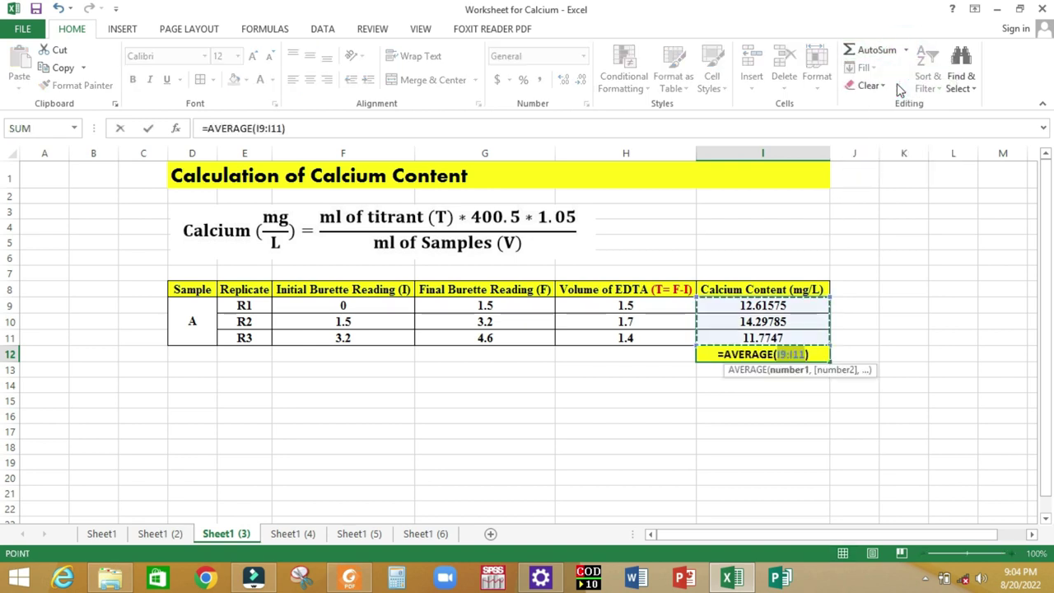
{"action": "key", "text": "Return"}
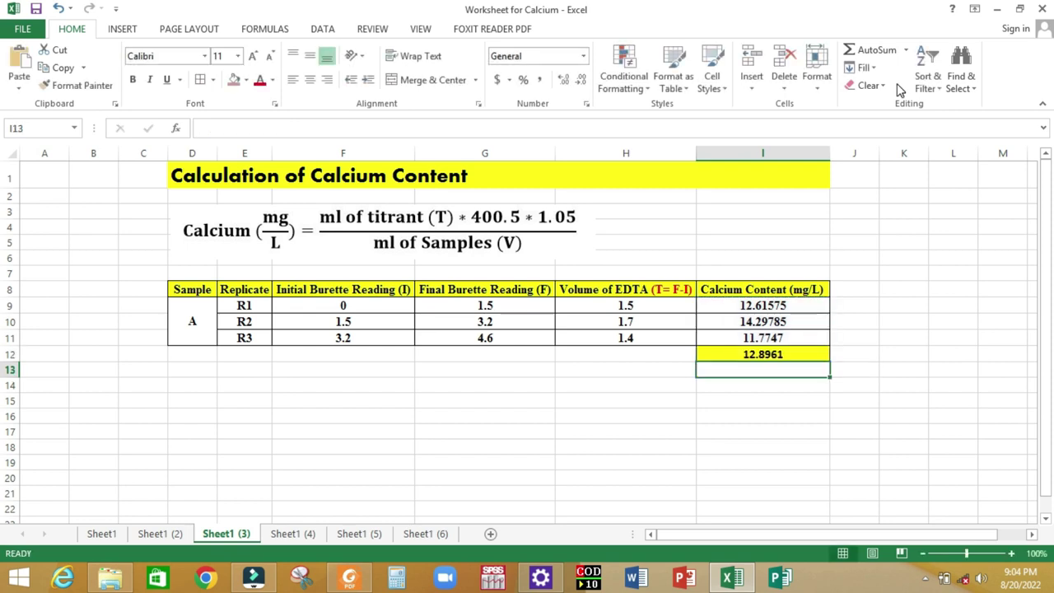
{"action": "left_click", "coordinate": [759, 354]}
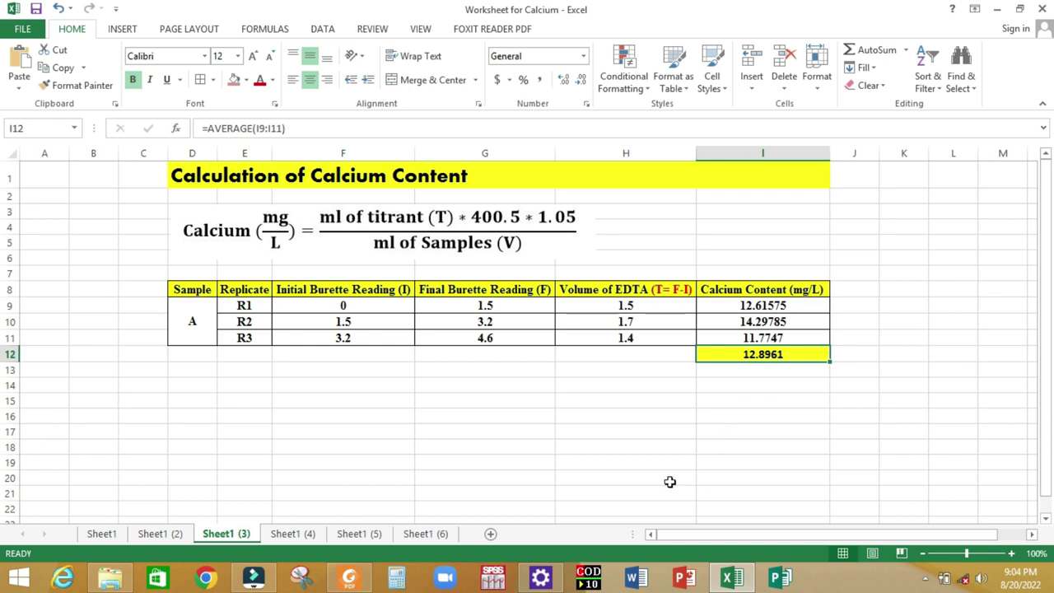
Step: Go through Sheet1 (4) and the calcium hardness formula on Sheet1 (5), and open Sheet1 (6) with the Calcium Hardness column
{"action": "left_click", "coordinate": [306, 535]}
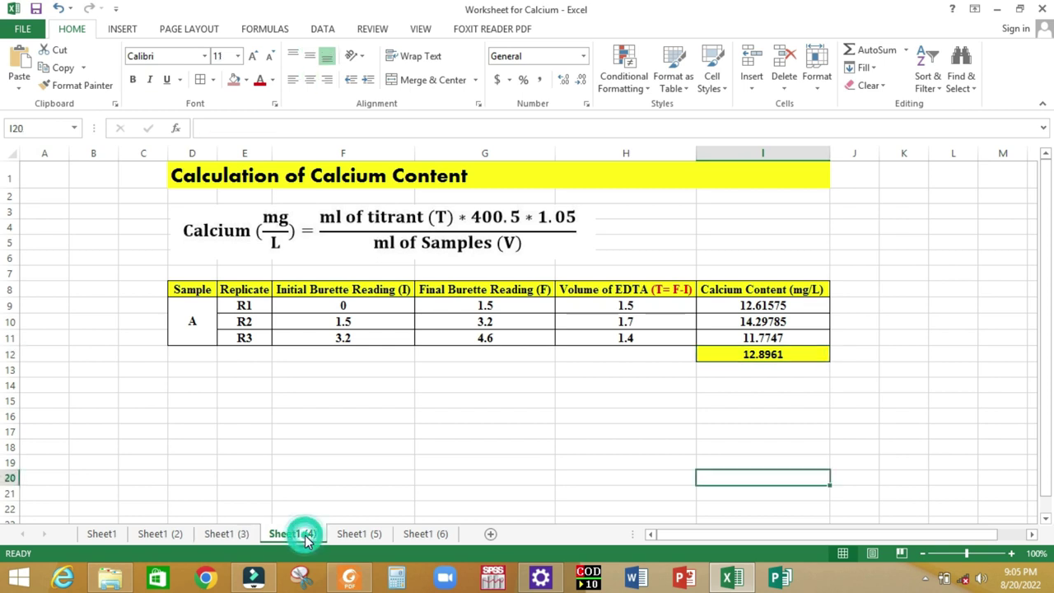
{"action": "left_click", "coordinate": [355, 535]}
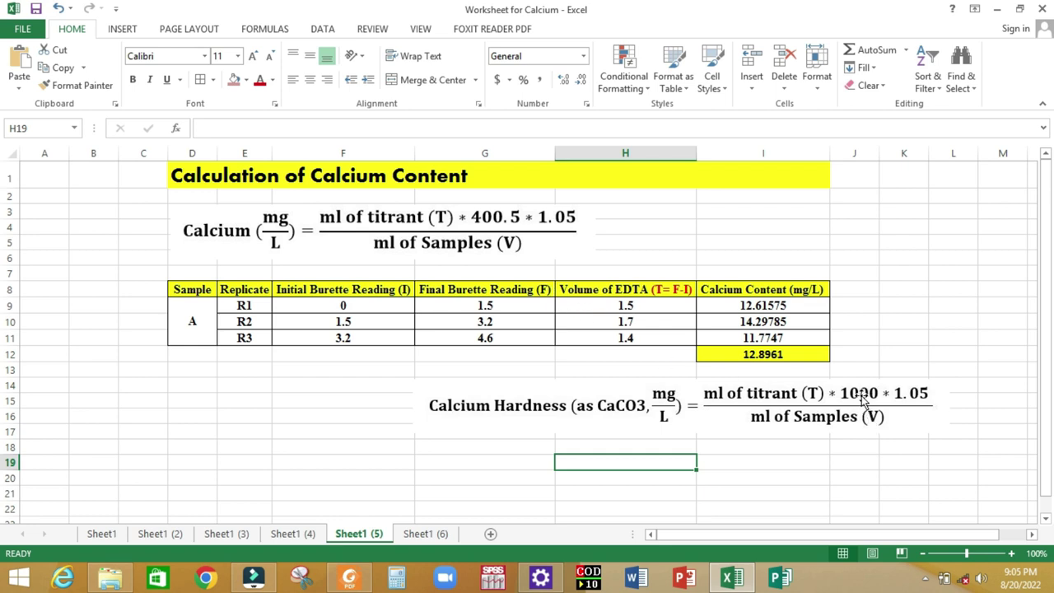
{"action": "key", "text": "ctrl+Page_Down"}
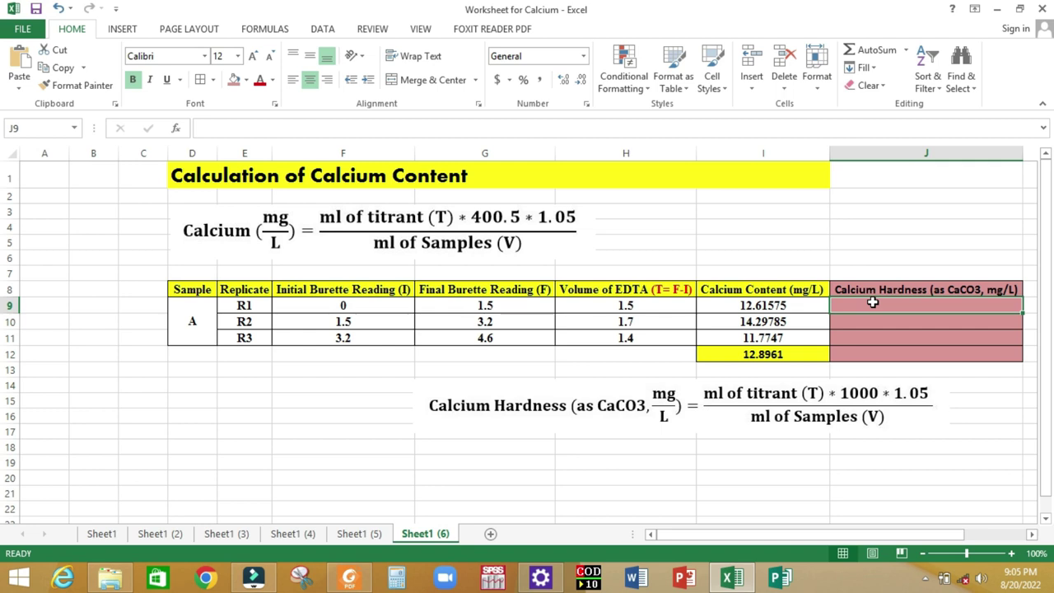
Step: Calculate R1's calcium hardness in J9 with =H9*1000*1.05/50 and fill the formula down to J11
{"action": "type", "text": "="}
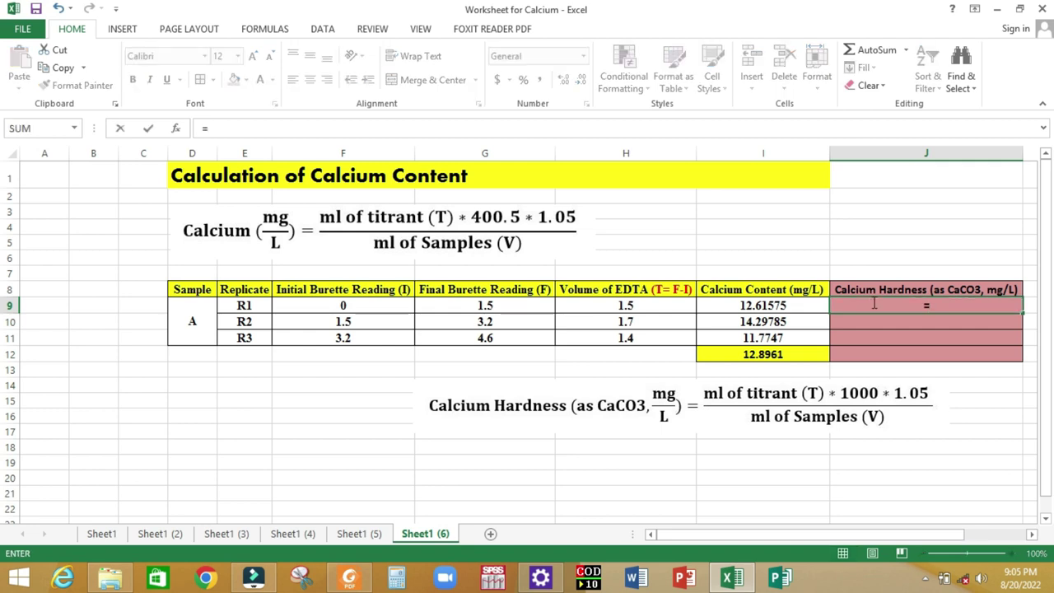
{"action": "left_click", "coordinate": [630, 307]}
{"action": "type", "text": "*"}
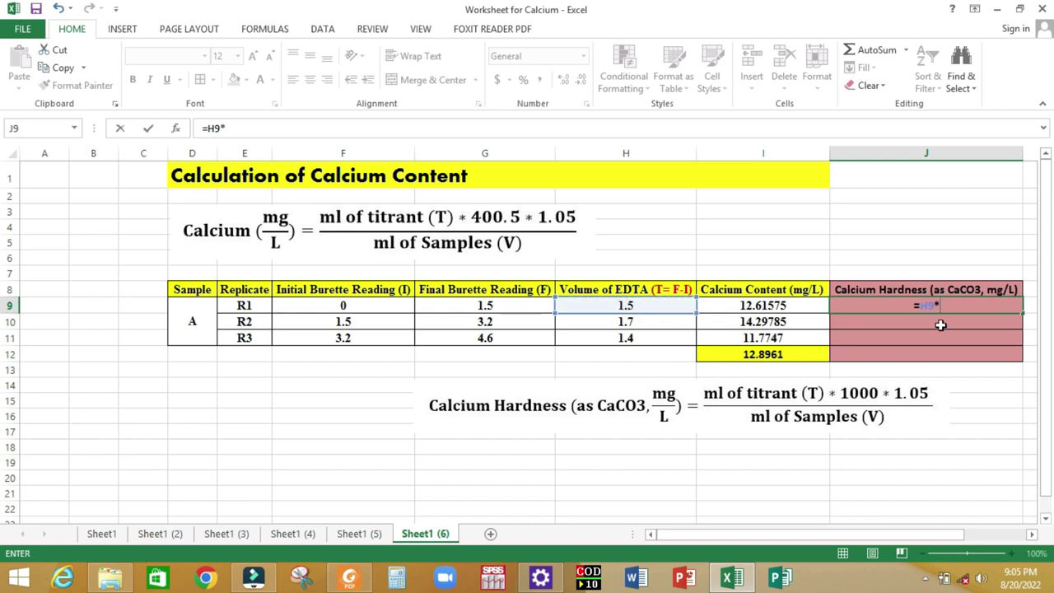
{"action": "type", "text": "1000*"}
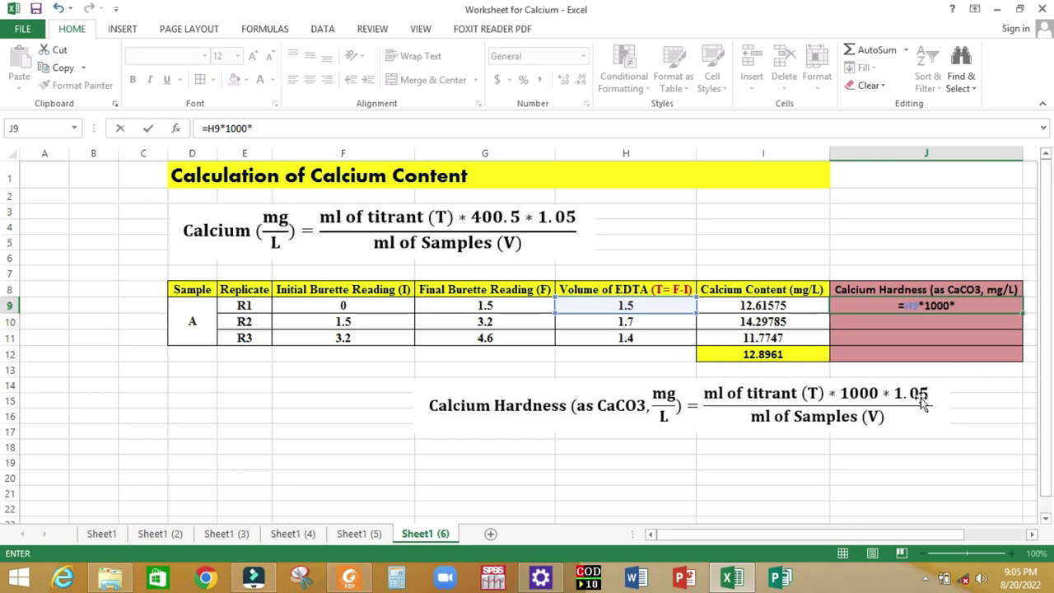
{"action": "type", "text": "1.05/"}
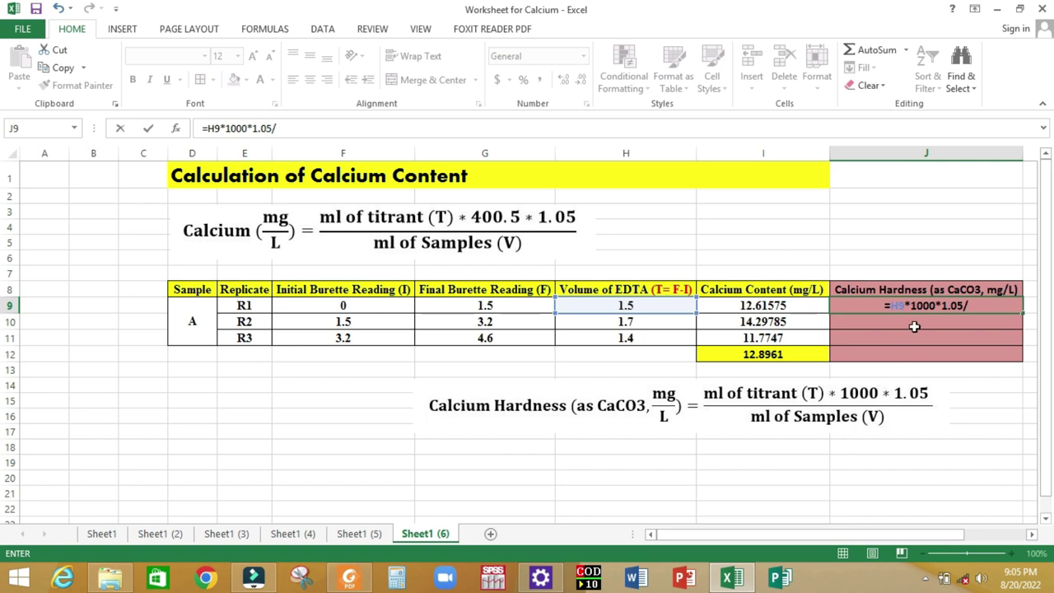
{"action": "type", "text": "50"}
{"action": "key", "text": "Return"}
{"action": "left_click", "coordinate": [971, 306]}
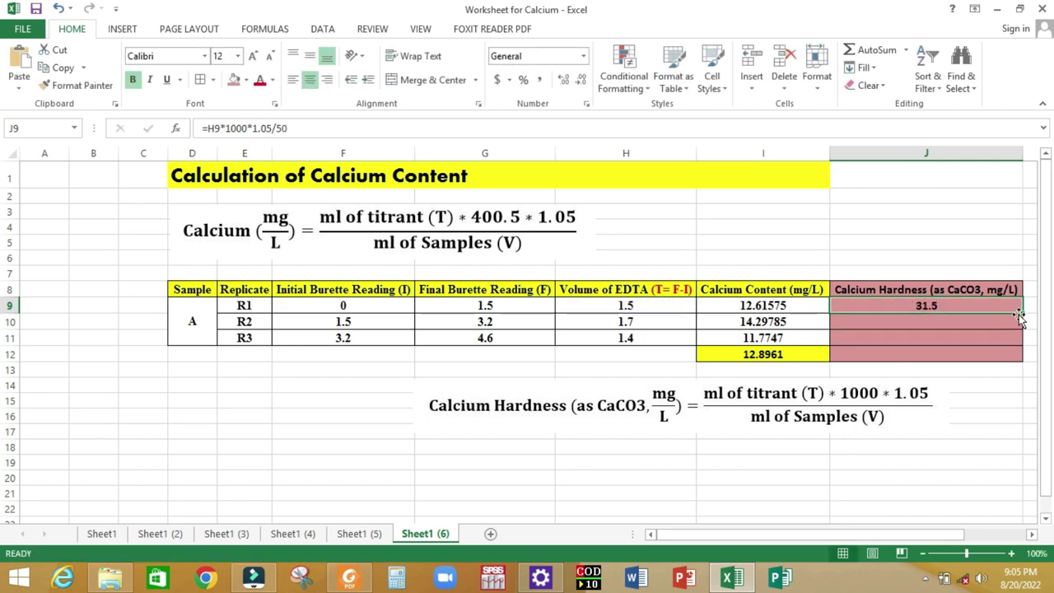
{"action": "left_click_drag", "start_coordinate": [1020, 314], "coordinate": [1022, 343]}
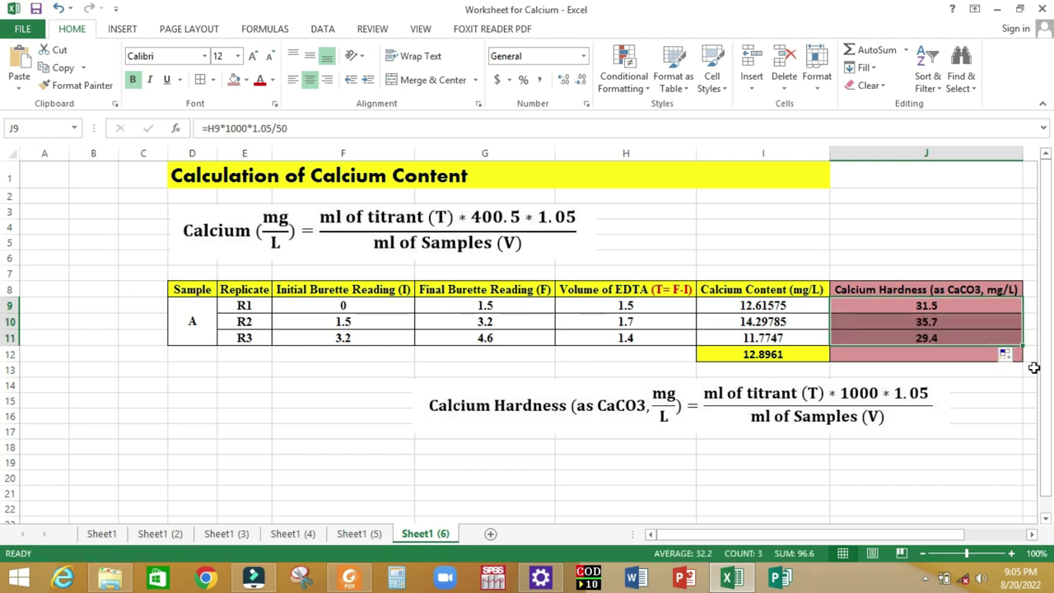
Step: Calculate the average calcium hardness of the three replicates in J12 with =AVERAGE(J9:J11) and give the cell a blue fill
{"action": "left_click", "coordinate": [941, 354]}
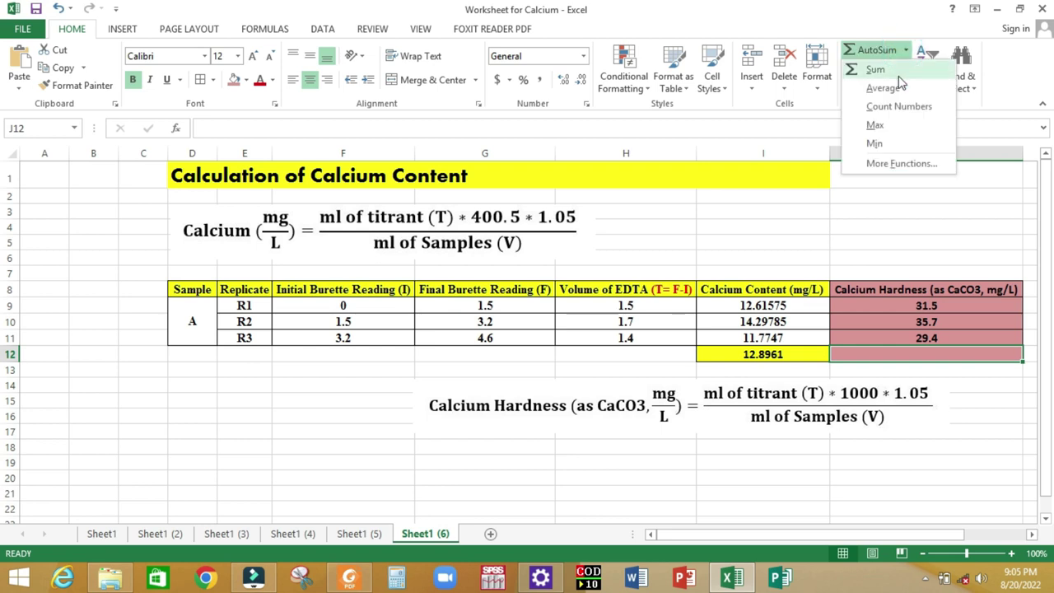
{"action": "left_click", "coordinate": [896, 87]}
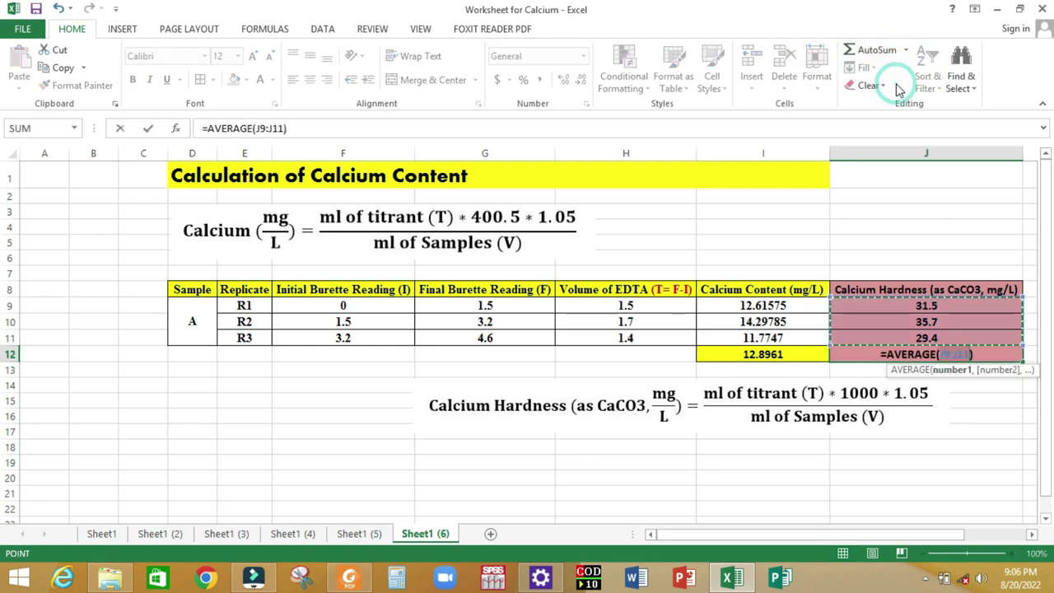
{"action": "key", "text": "Return"}
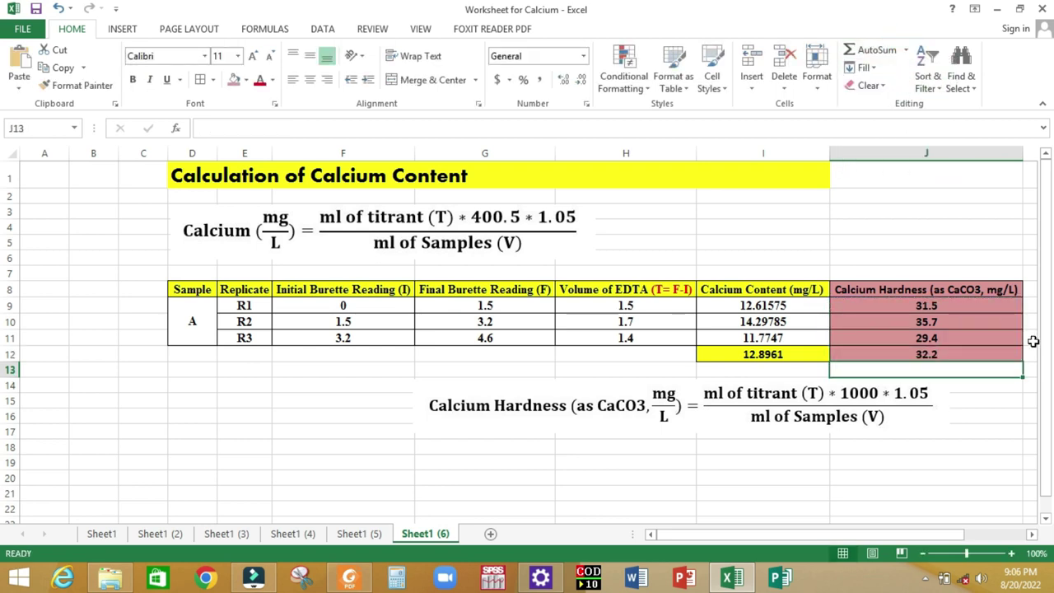
{"action": "left_click", "coordinate": [745, 354]}
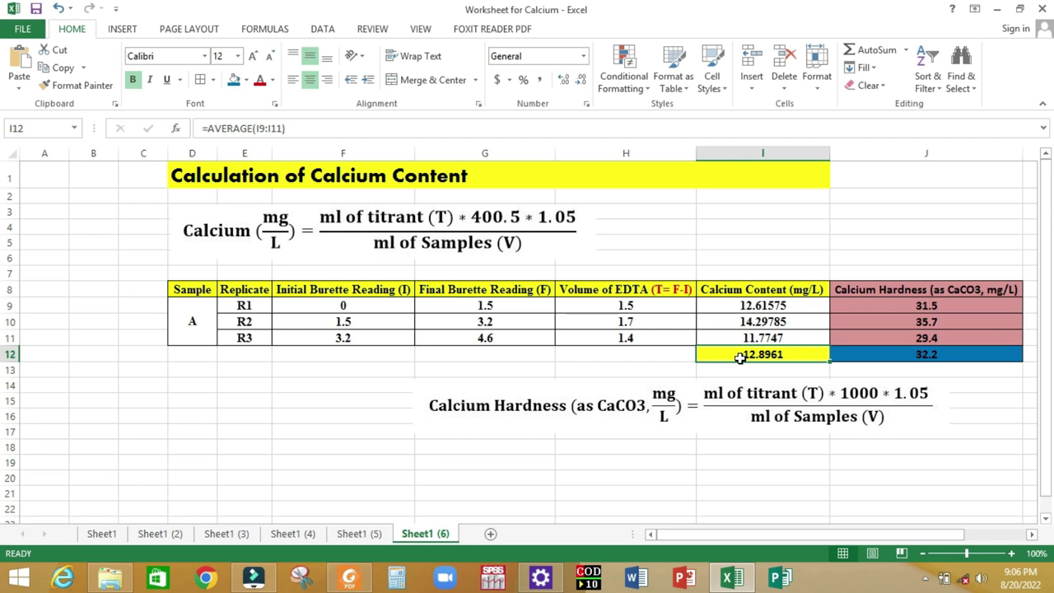
{"action": "left_click", "coordinate": [921, 356]}
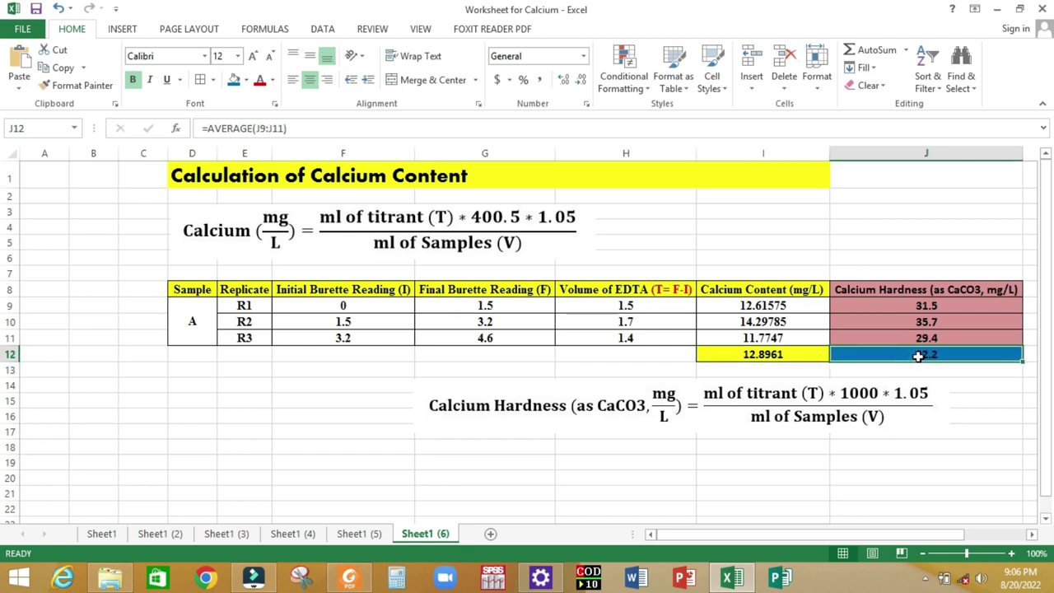